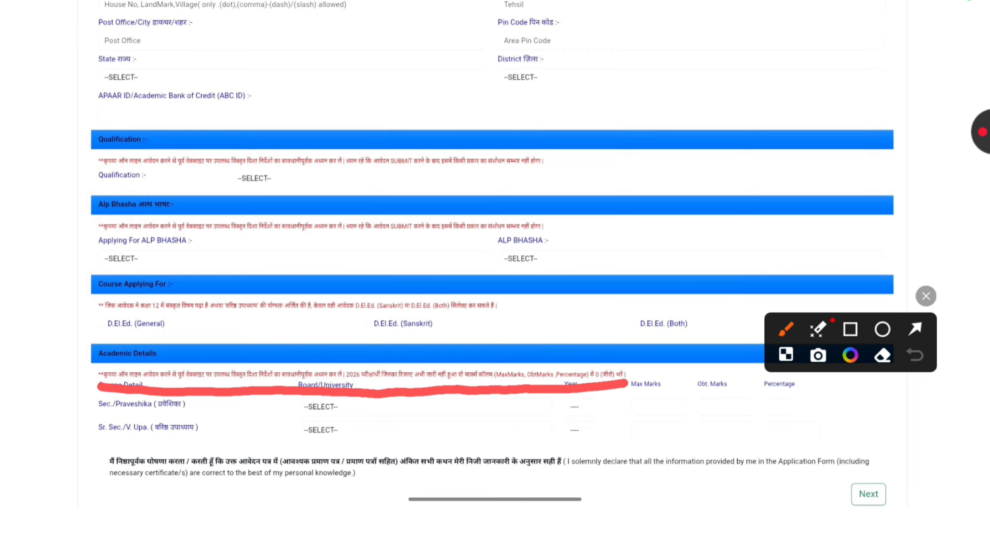
Step: Clear the markup on the Academic Details section, circle the form's Next button with the brush, and clear that markup
click(927, 296)
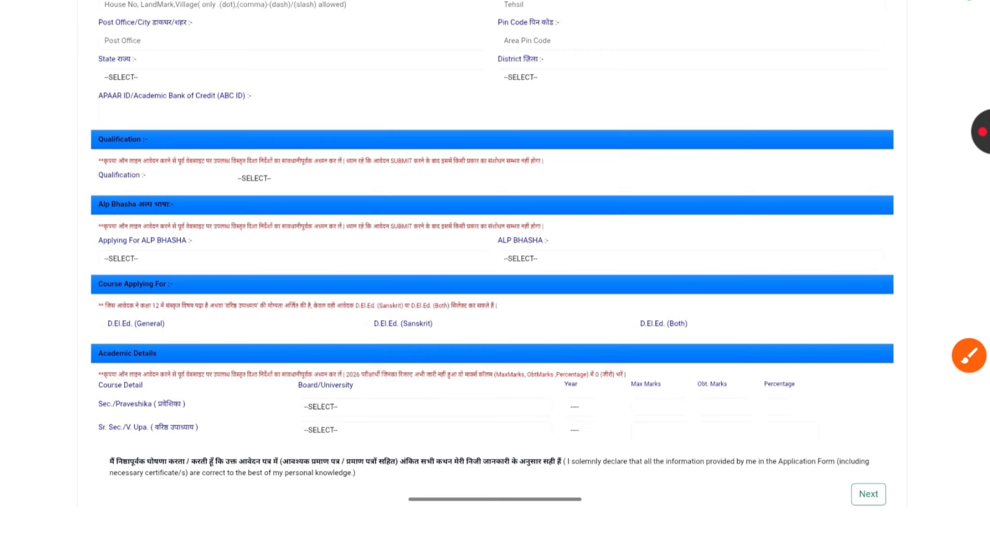
scroll(495, 273, up, 1)
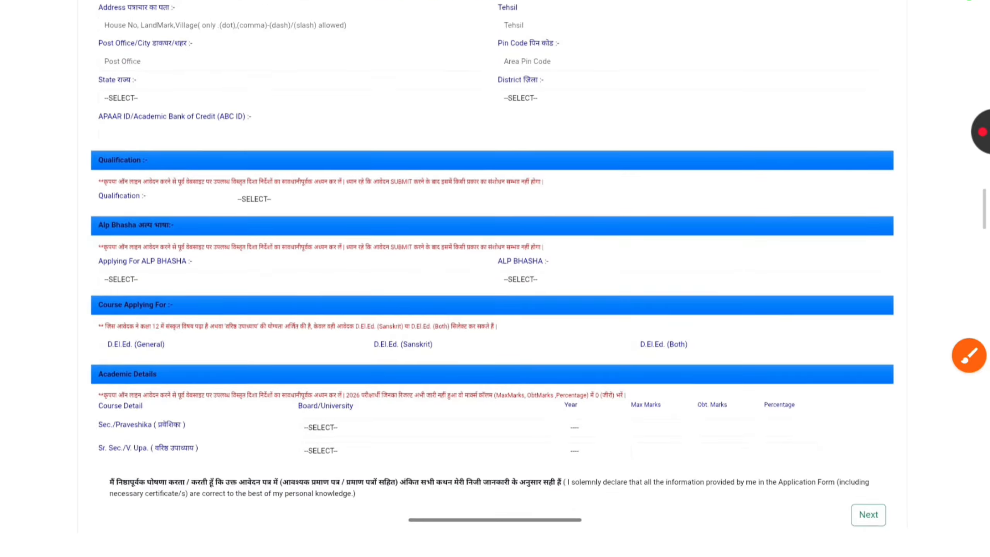
click(970, 355)
drag(894, 458, 914, 484)
click(926, 296)
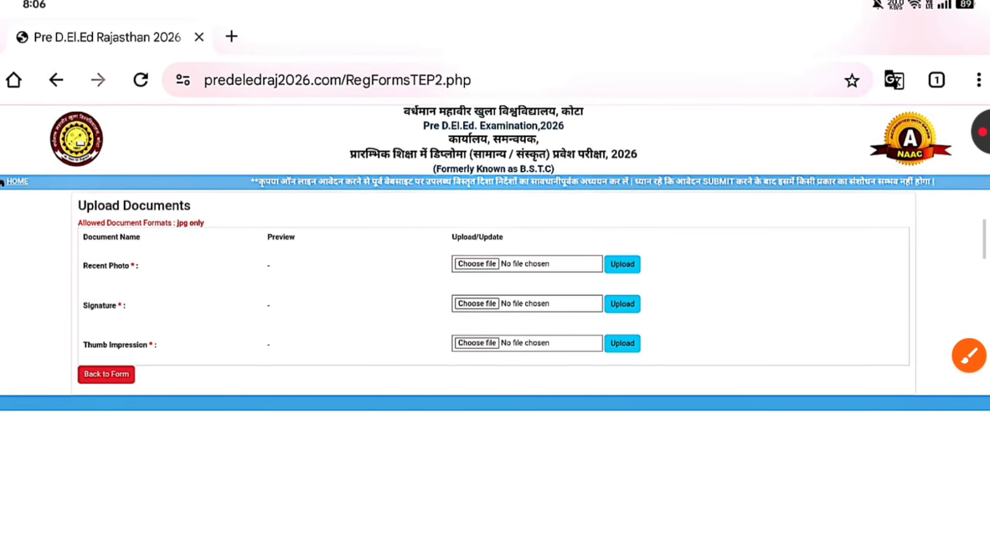
Step: Mark up the Upload Documents page by ticking the Recent Photo row and circling "jpg only", its Upload button and the Preview column
click(970, 356)
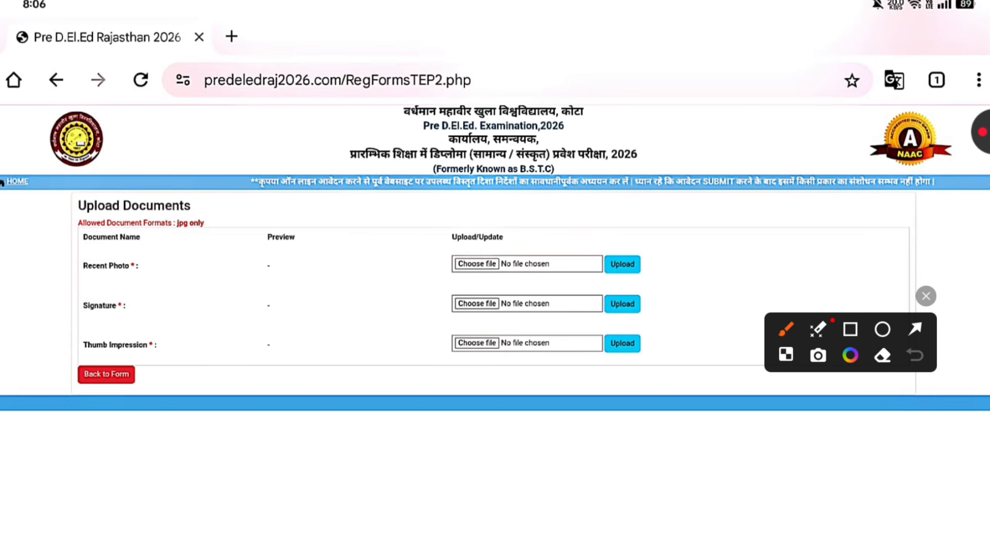
drag(652, 248, 756, 217)
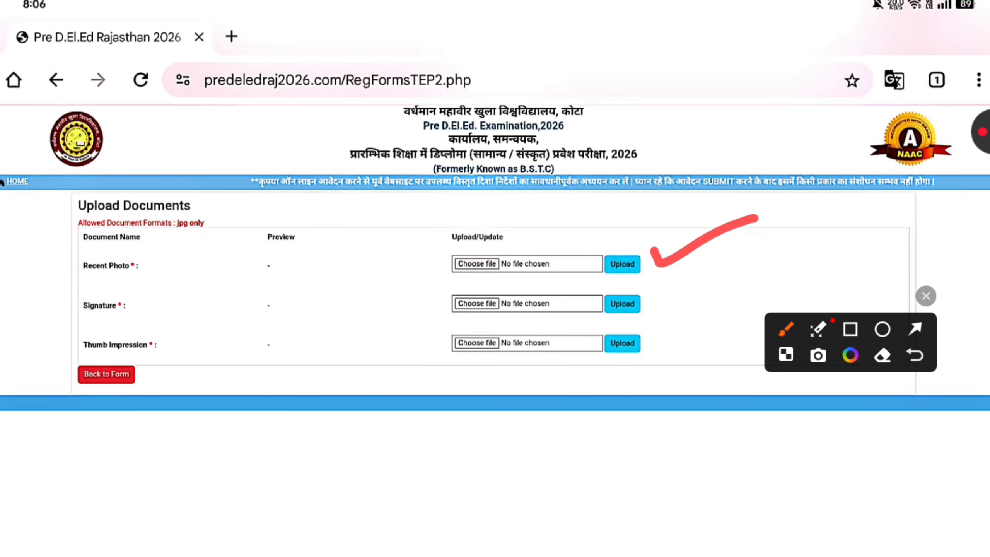
mouse_move(183, 190)
mouse_down()
mouse_move(236, 231)
mouse_move(128, 217)
mouse_up()
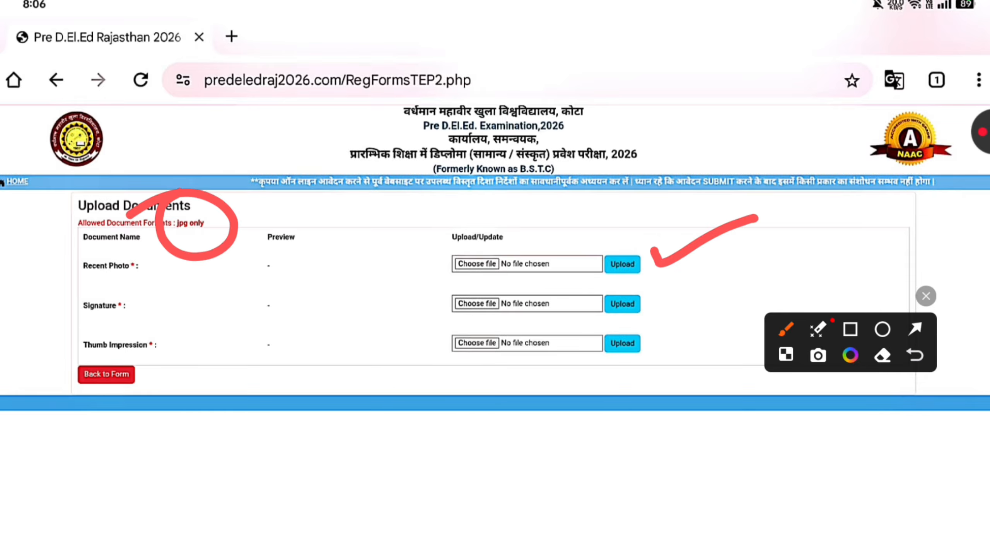
mouse_move(623, 233)
mouse_down()
mouse_move(624, 282)
mouse_move(603, 234)
mouse_up()
click(291, 218)
mouse_move(291, 218)
mouse_down()
mouse_move(246, 256)
mouse_move(223, 244)
mouse_up()
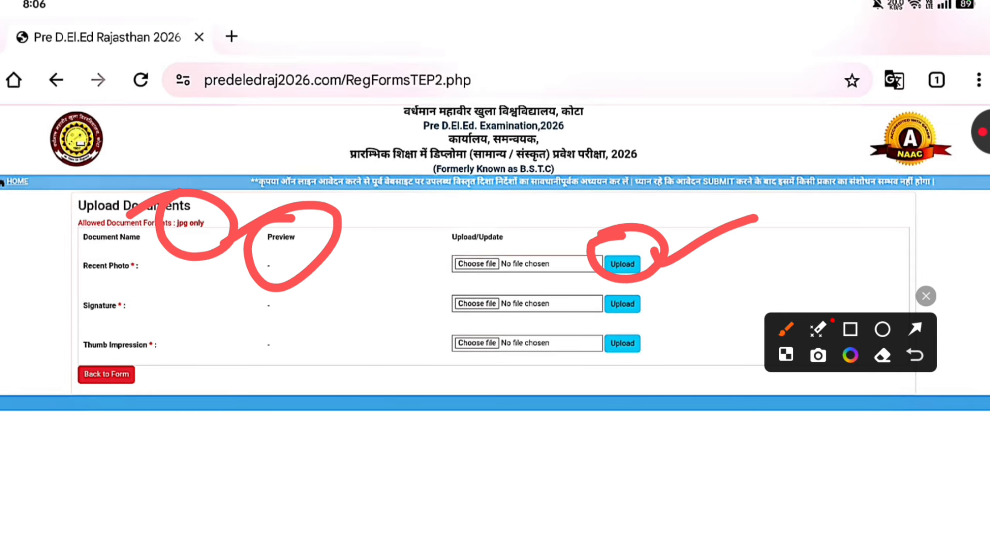
Step: Tick the Signature and Thumb Impression upload rows with the brush and clear the markup
drag(650, 300, 722, 264)
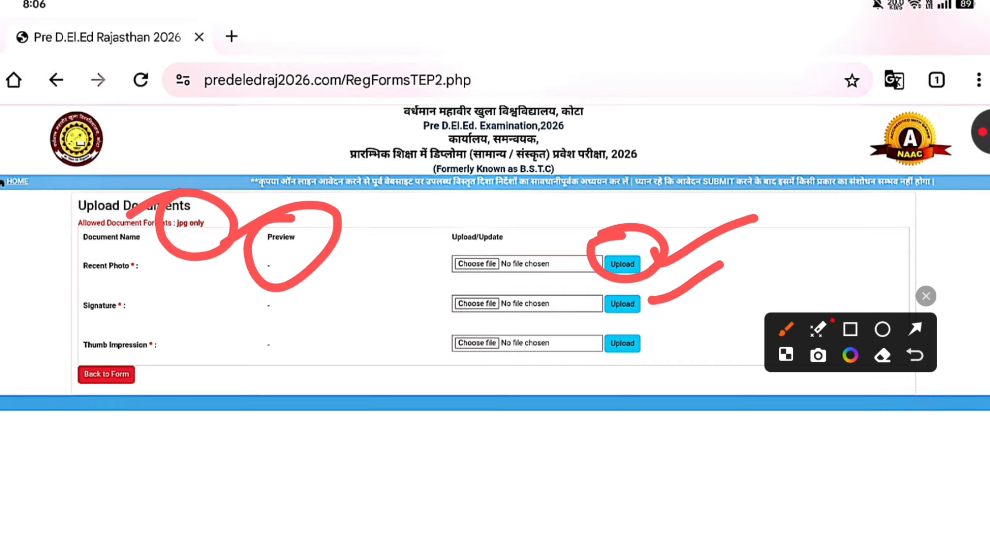
mouse_move(652, 330)
mouse_down()
mouse_move(658, 339)
mouse_move(716, 301)
mouse_up()
click(926, 296)
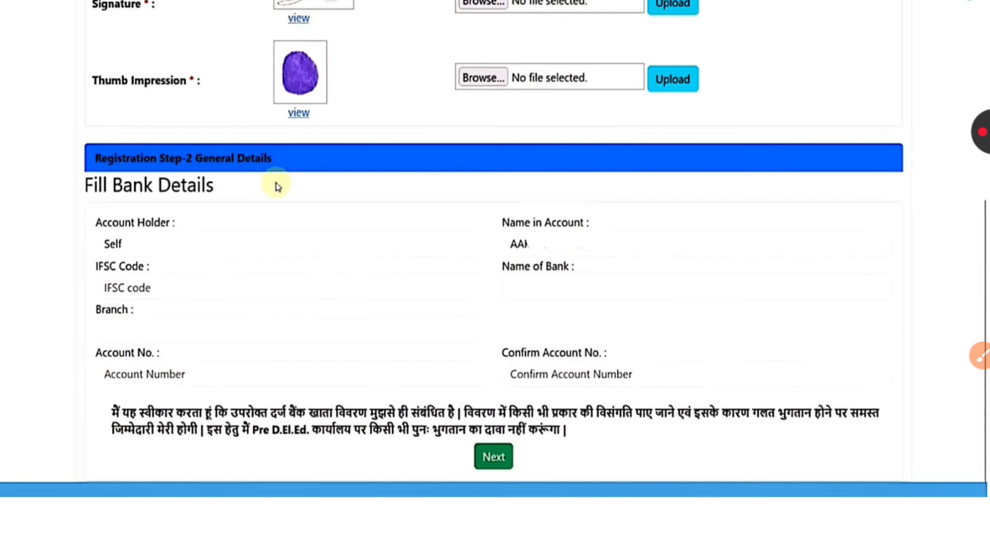
Step: In Fill Bank Details, circle the Account Holder and Name in Account fields and tick IFSC Code and Name of Bank
click(981, 355)
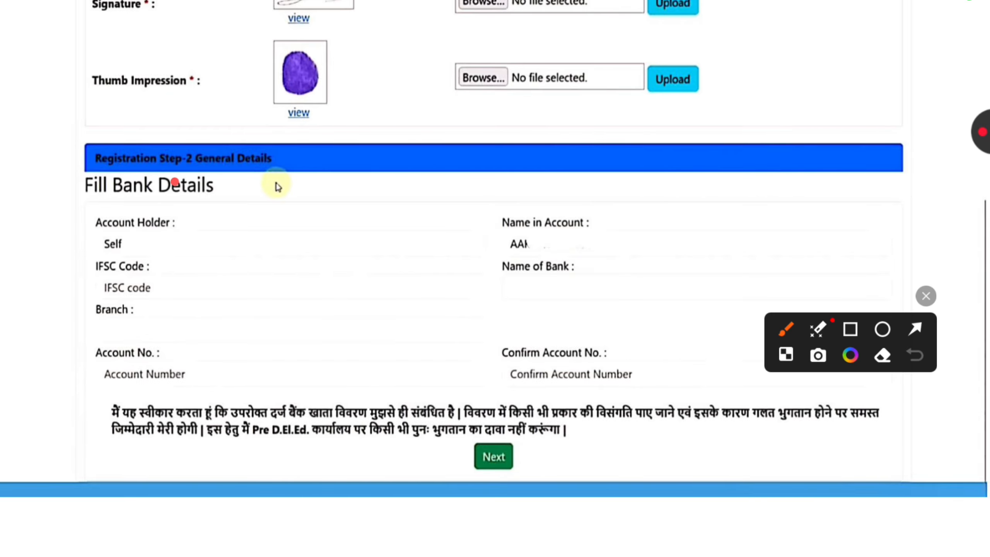
mouse_move(175, 178)
mouse_down()
mouse_move(76, 257)
mouse_move(121, 172)
mouse_move(70, 216)
mouse_up()
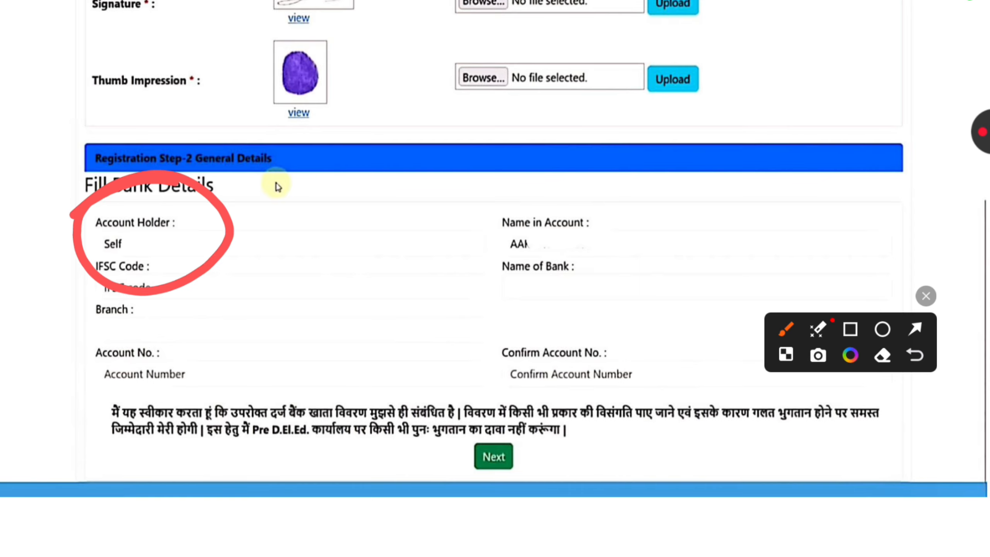
drag(577, 197, 442, 235)
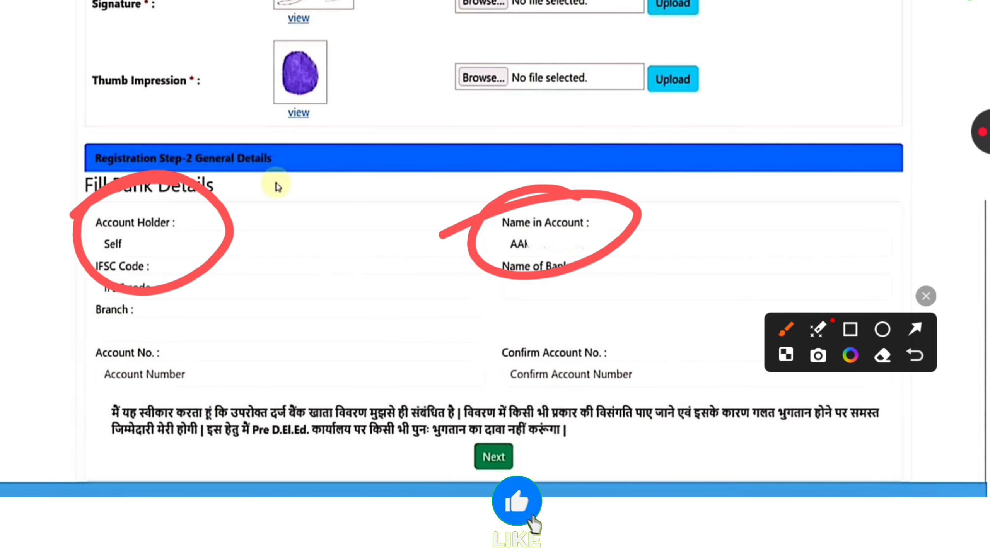
drag(207, 288, 309, 246)
drag(602, 280, 717, 240)
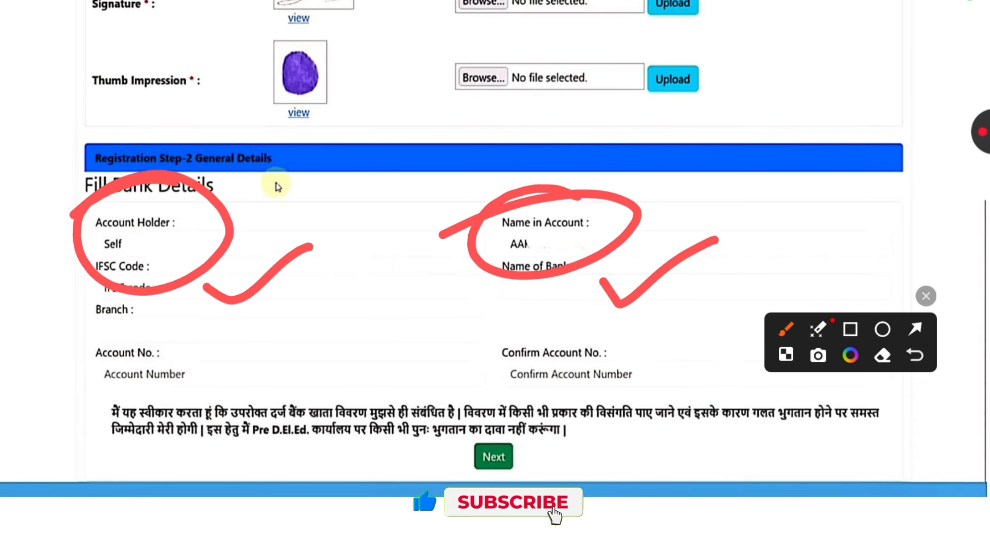
Step: Tick the Branch, Account No. and Confirm Account No. fields, circle the Next button, and clear the markup
drag(161, 327, 300, 280)
mouse_move(220, 365)
mouse_down()
mouse_move(244, 382)
mouse_move(357, 309)
mouse_up()
mouse_move(645, 347)
mouse_down()
mouse_move(652, 354)
mouse_move(727, 318)
mouse_up()
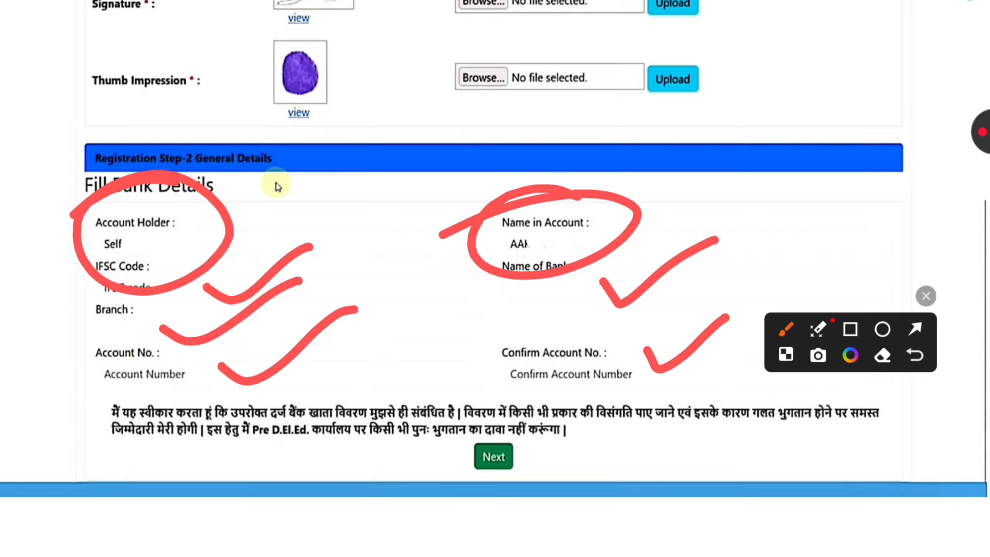
mouse_move(500, 410)
mouse_down()
mouse_move(444, 465)
mouse_move(411, 437)
mouse_up()
click(926, 296)
Step: In Document Details, tick the Bonafide and Cast Certificate Number fields, circle Submit and Next, and clear the markup
scroll(495, 279, down, 2)
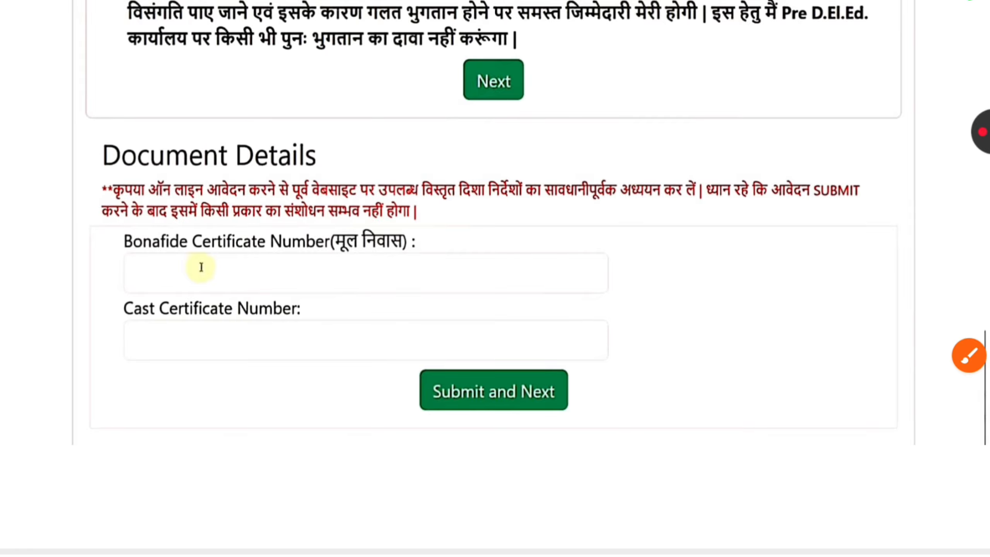
click(969, 356)
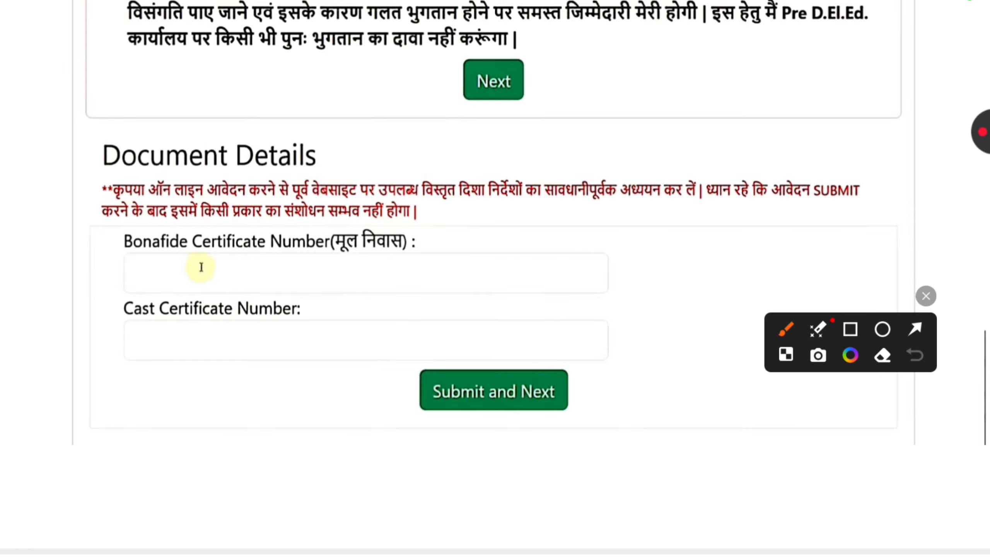
drag(369, 268, 508, 203)
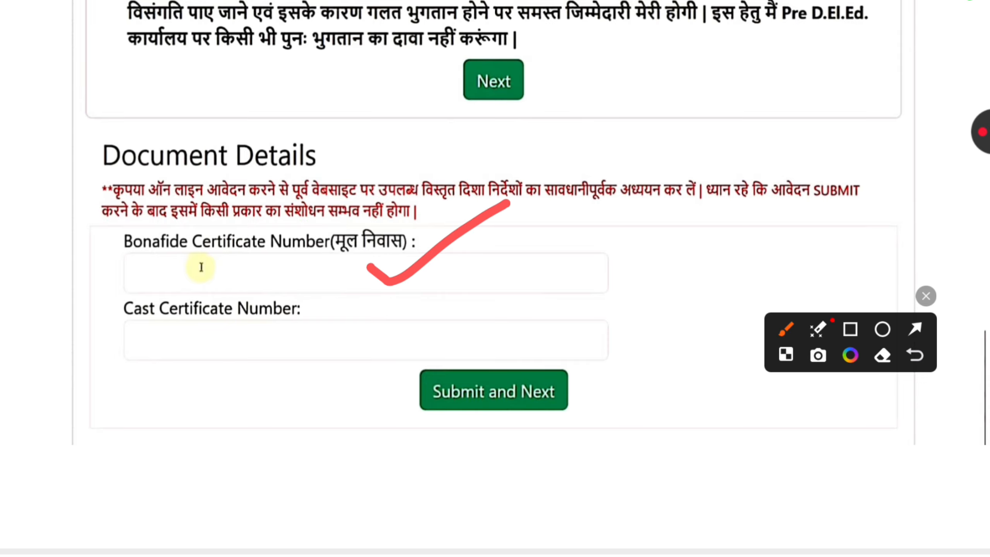
drag(303, 332, 413, 284)
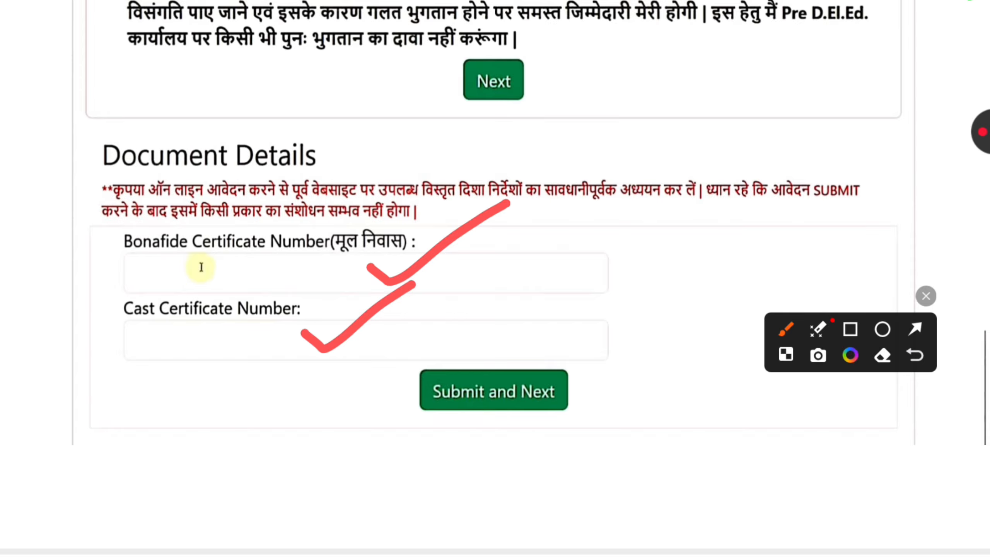
mouse_move(495, 324)
mouse_down()
mouse_move(595, 352)
mouse_move(386, 361)
mouse_up()
click(926, 296)
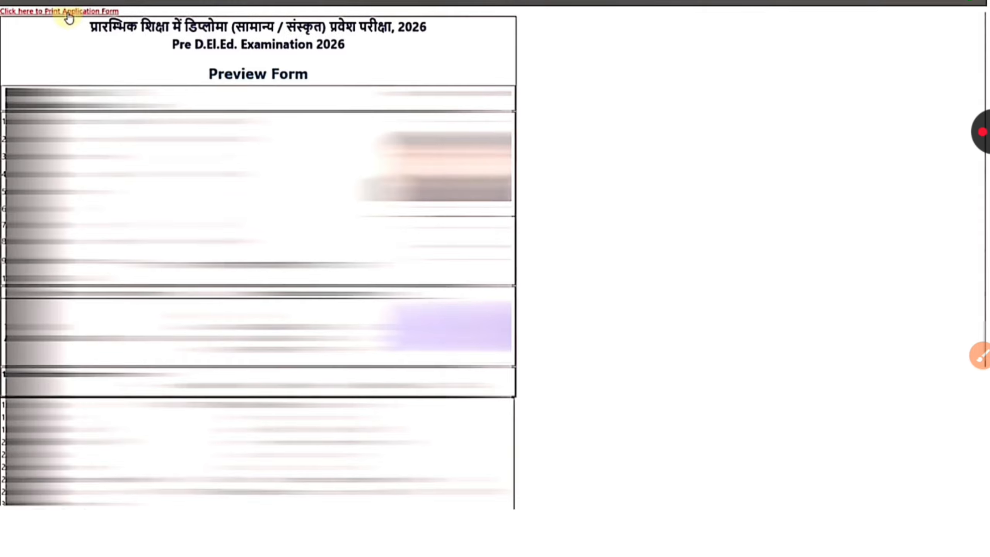
Step: Circle the "Click here to Print Application Form" link above the Preview Form and clear the markup
click(981, 355)
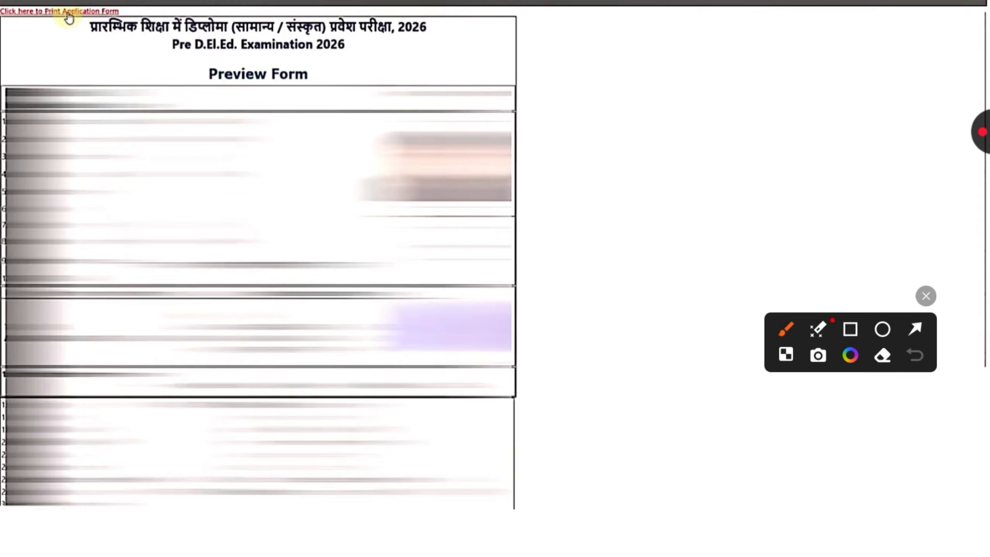
mouse_move(51, 2)
mouse_down()
mouse_move(51, 62)
mouse_move(141, 2)
mouse_move(32, 16)
mouse_up()
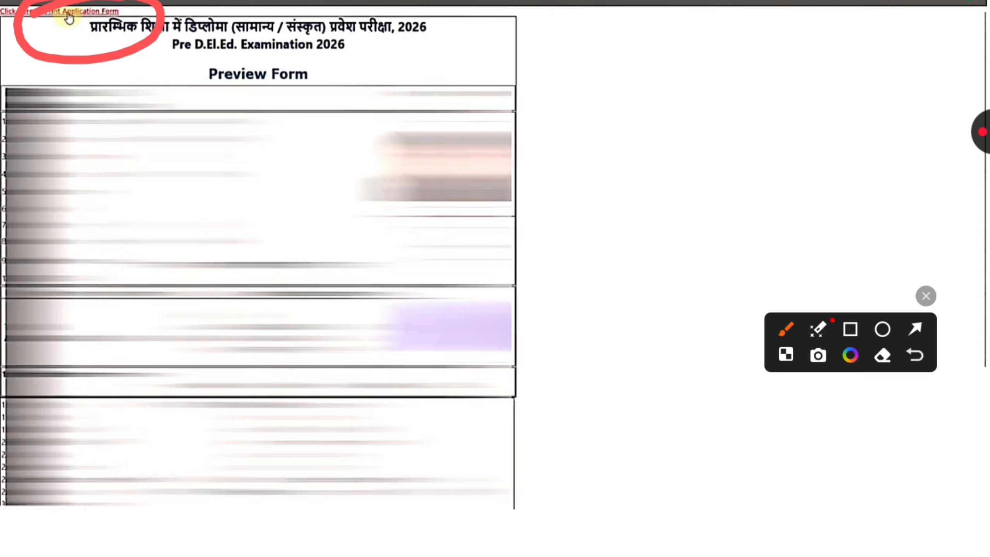
click(926, 295)
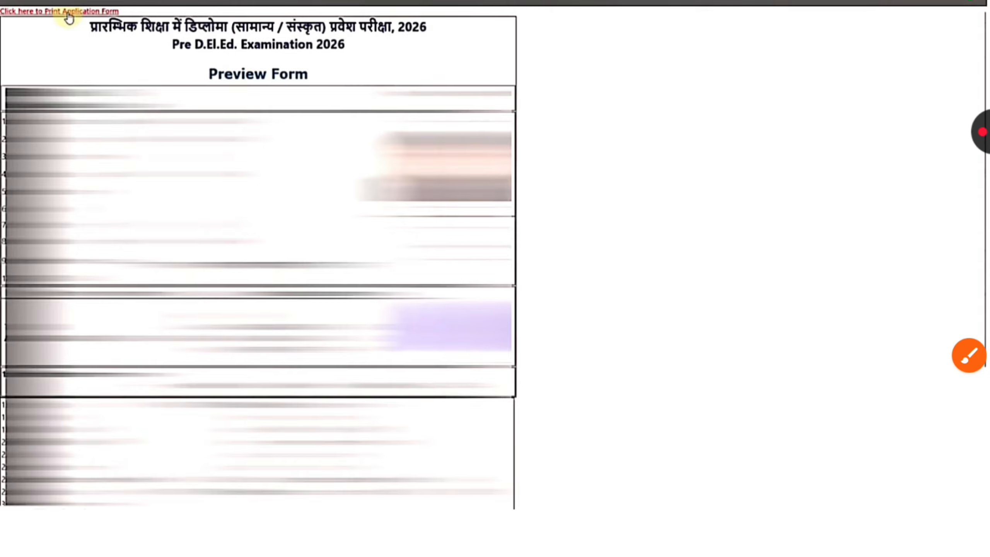
Step: Circle the Back to Form and Proceed for Payment buttons at the end of the Preview Form and clear the markup
scroll(495, 279, down, 15)
scroll(495, 278, down, 4)
scroll(495, 278, up, 1)
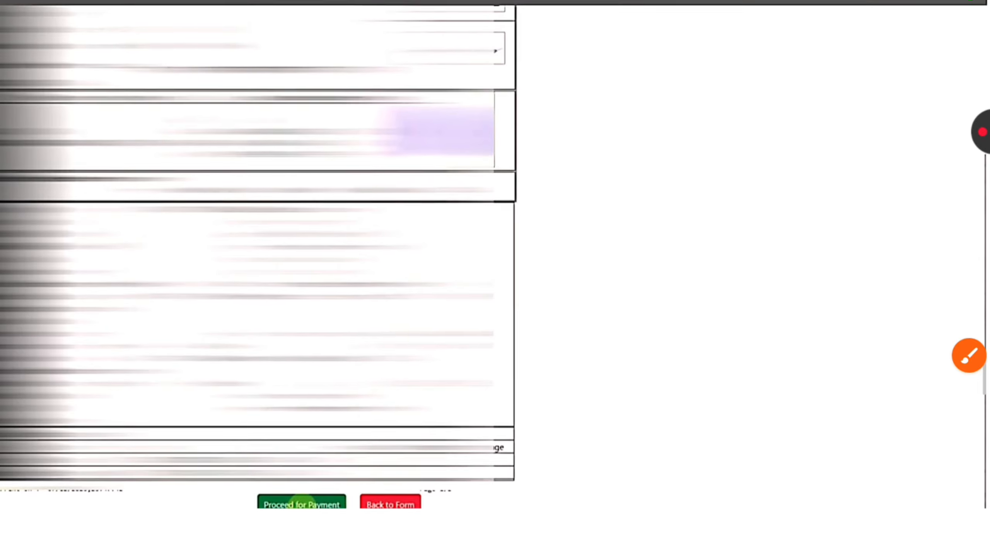
click(973, 355)
mouse_move(413, 463)
mouse_down()
mouse_move(471, 504)
mouse_move(338, 483)
mouse_up()
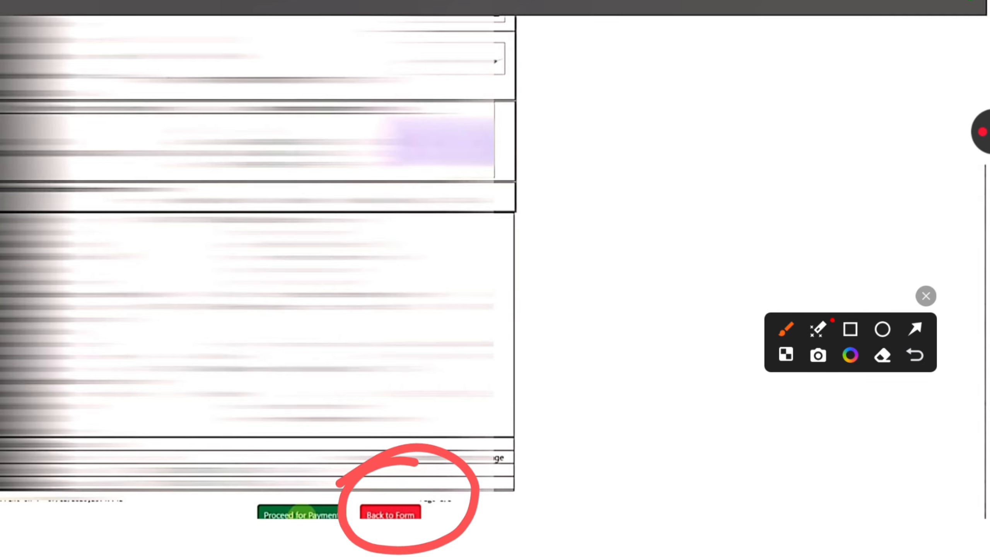
mouse_move(302, 463)
mouse_down()
mouse_move(277, 461)
mouse_move(368, 501)
mouse_move(206, 468)
mouse_up()
click(926, 296)
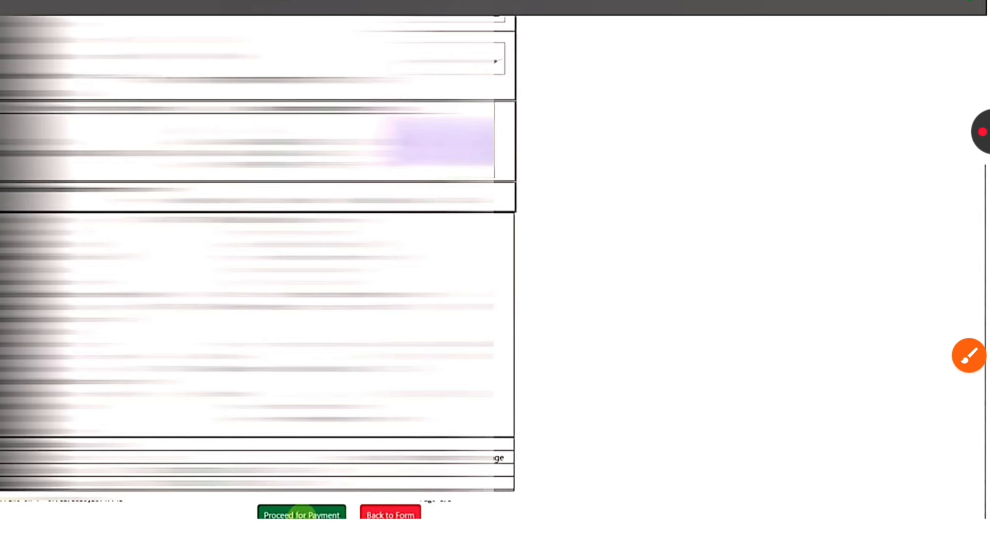
Step: Proceed to the ICICI Bank payment page and tick the Net Banking, Debit Card and UPI payment modes with the brush
click(302, 511)
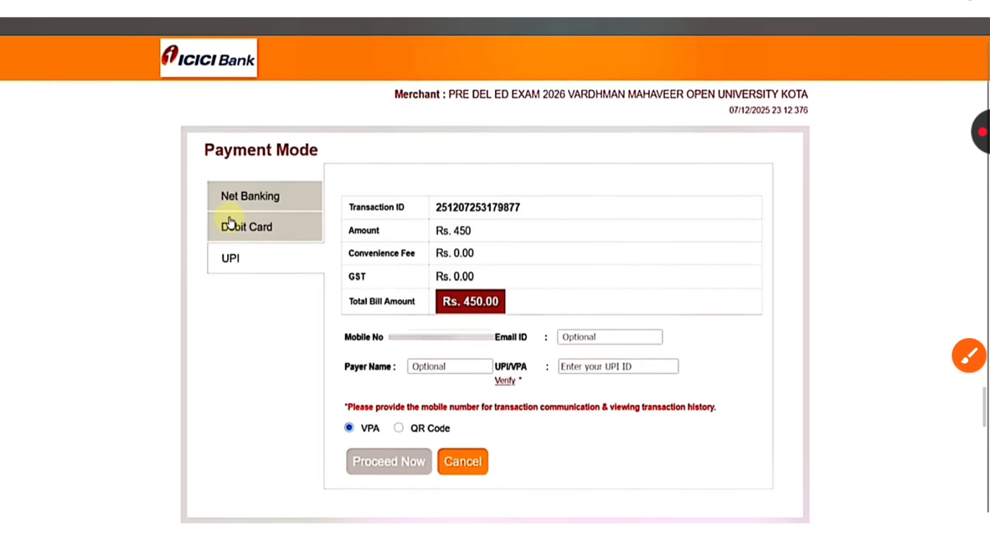
click(970, 356)
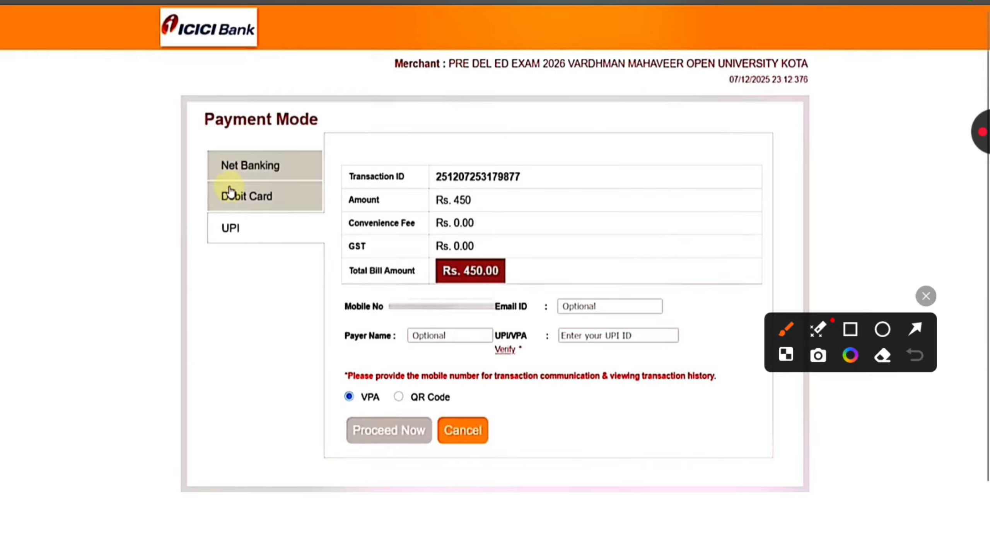
drag(306, 154, 406, 100)
drag(300, 193, 377, 143)
drag(269, 223, 324, 187)
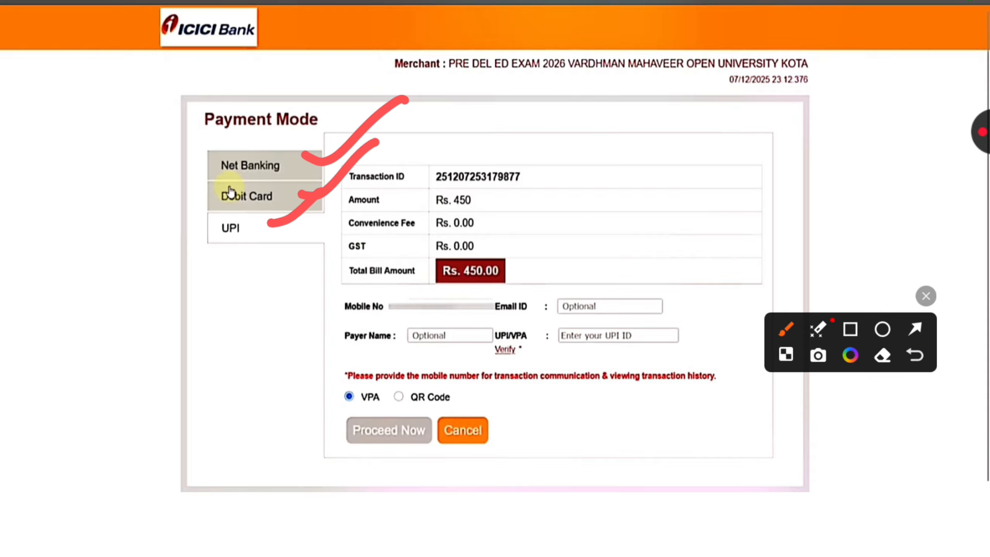
Step: Circle the Total Bill Amount, tick the Mobile No, Email ID, Payer Name and UPI/VPA fields, and circle the Proceed Now area
mouse_move(484, 218)
mouse_down()
mouse_move(552, 244)
mouse_move(437, 236)
mouse_up()
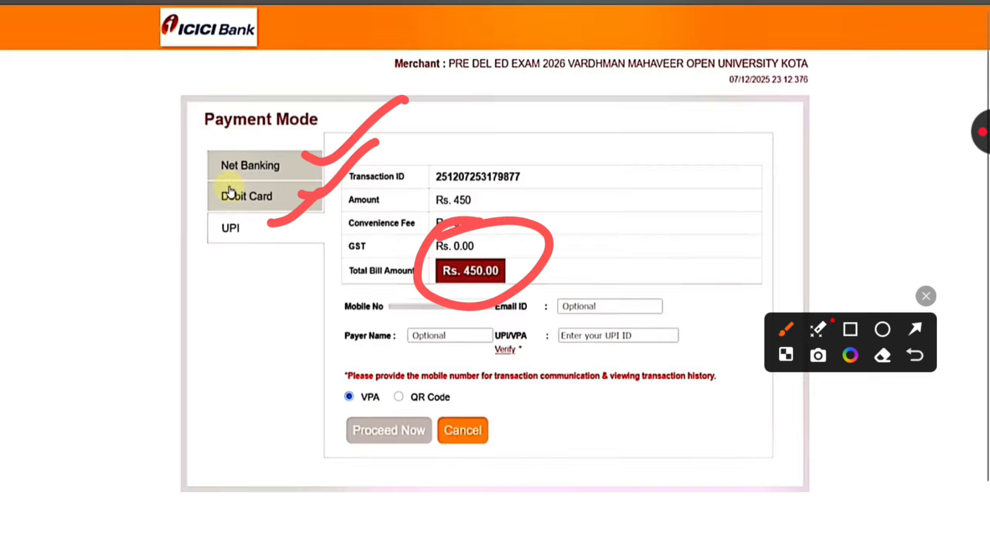
mouse_move(343, 304)
mouse_down()
mouse_move(348, 311)
mouse_move(425, 264)
mouse_up()
mouse_move(658, 289)
mouse_down()
mouse_move(680, 303)
mouse_move(761, 250)
mouse_up()
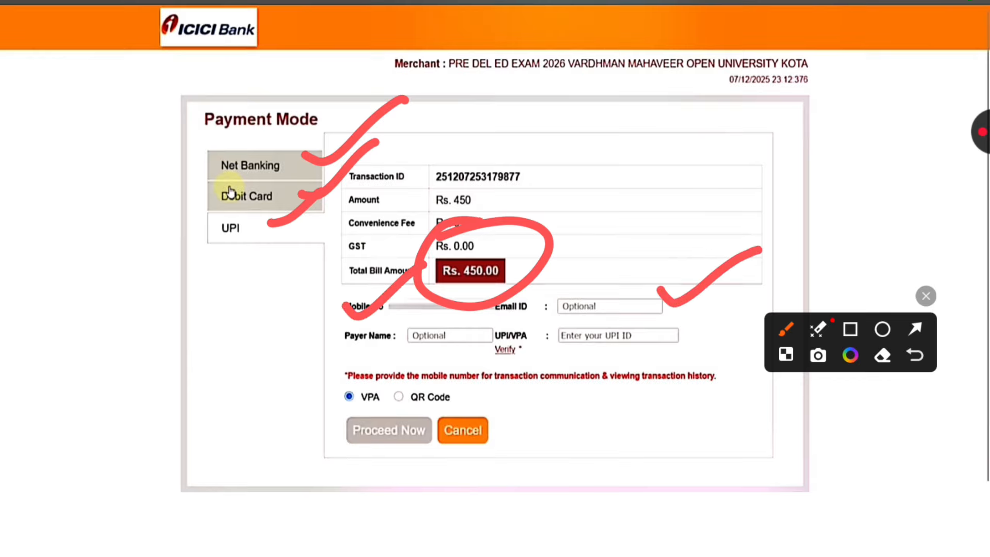
drag(345, 338, 452, 298)
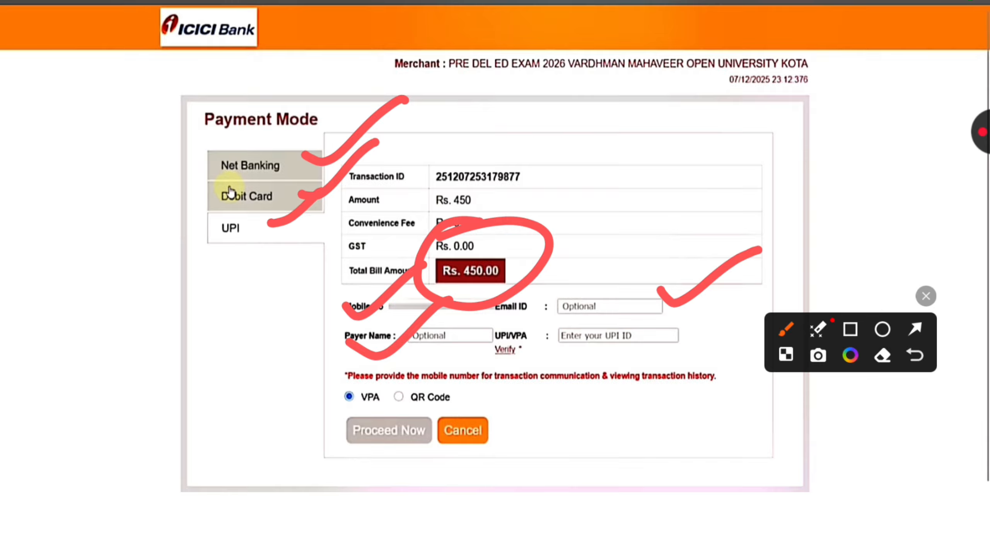
mouse_move(561, 327)
mouse_down()
mouse_move(629, 314)
mouse_move(661, 290)
mouse_up()
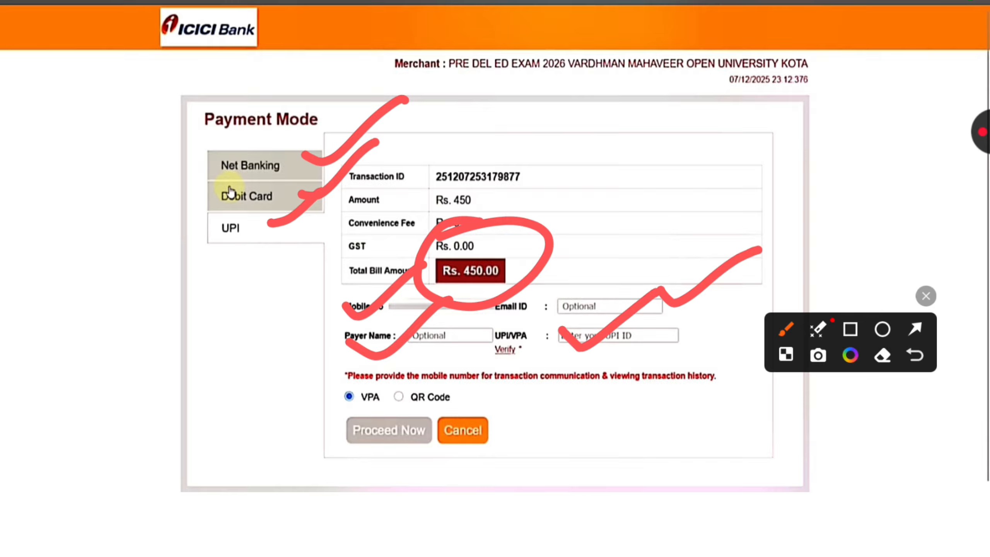
mouse_move(407, 366)
mouse_down()
mouse_move(384, 402)
mouse_move(346, 399)
mouse_up()
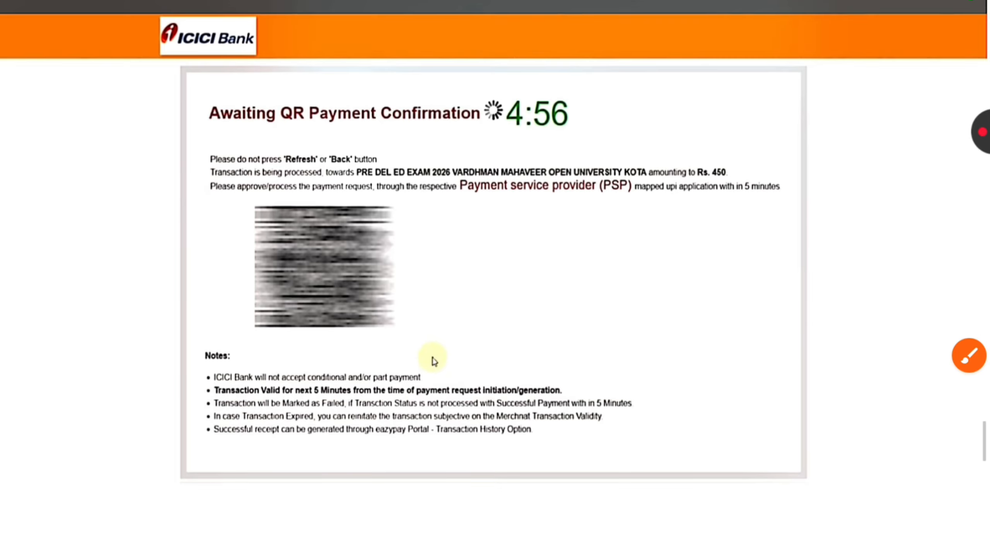
Step: Tick the Form 2026, Find FormNo and Reprint Form links on the exam home page with the brush and clear the markup
scroll(434, 361, down, 1)
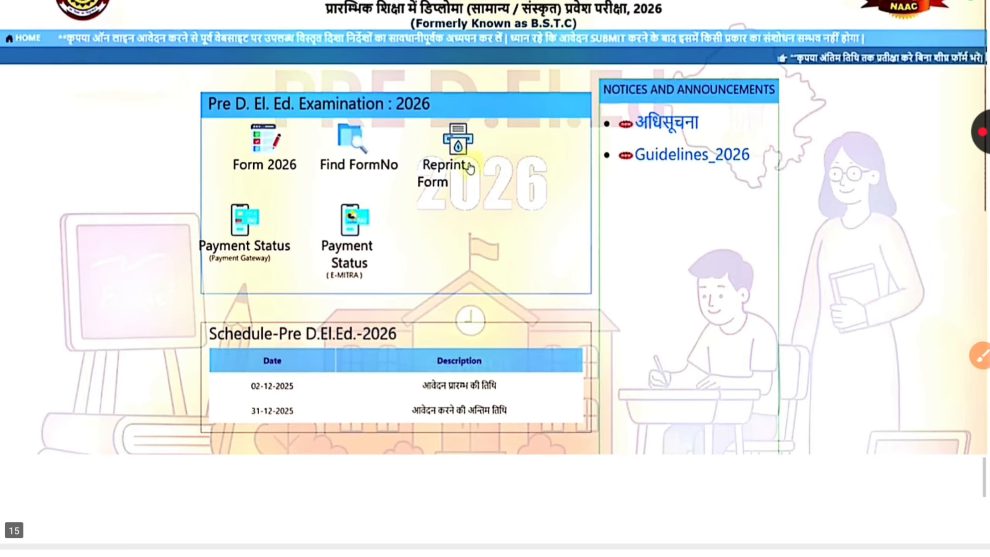
click(982, 356)
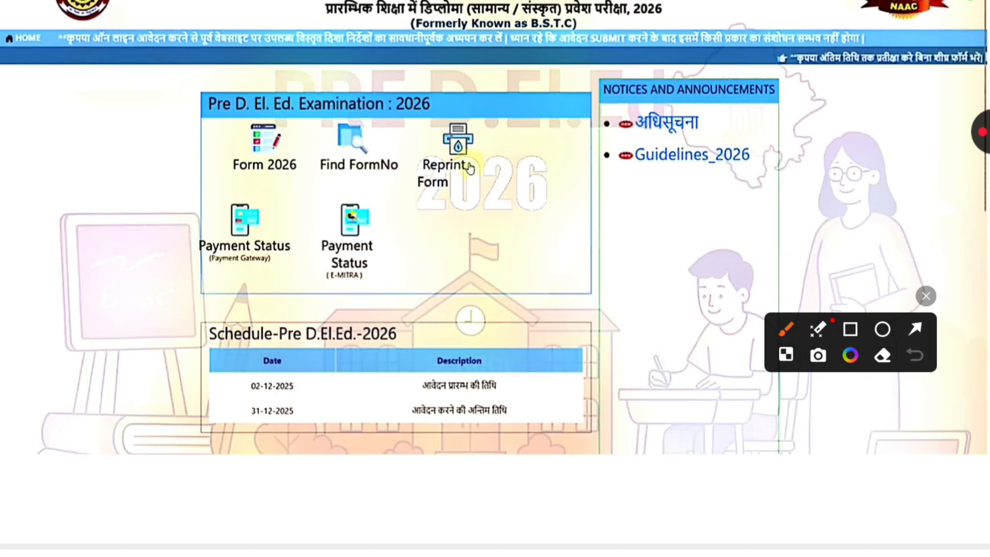
drag(179, 155, 277, 107)
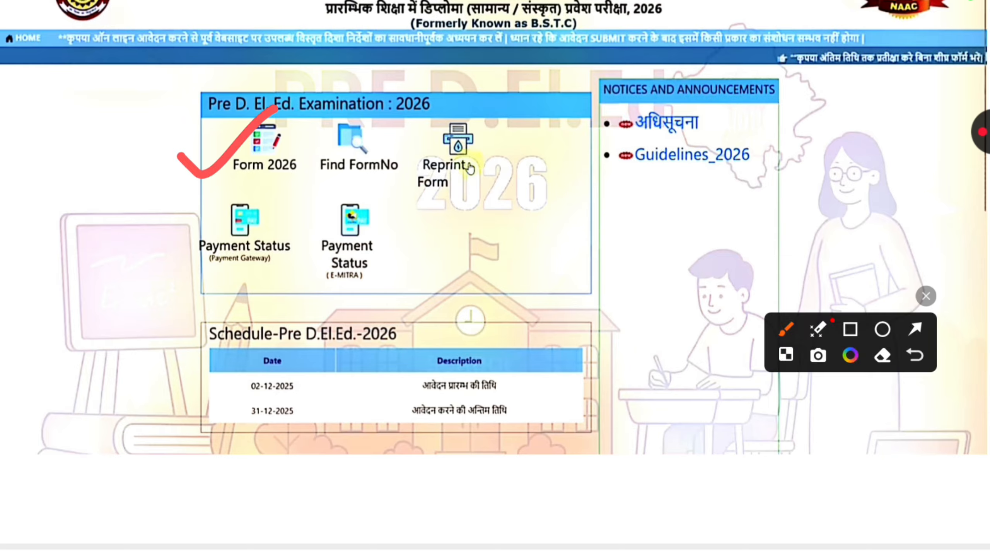
mouse_move(312, 147)
mouse_down()
mouse_move(317, 154)
mouse_move(415, 97)
mouse_up()
drag(450, 134, 562, 104)
click(926, 296)
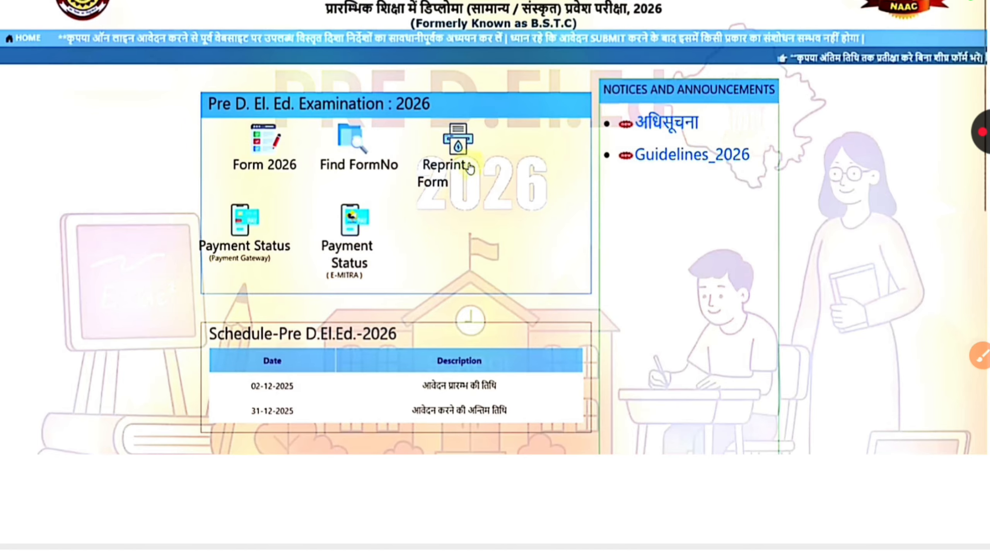
Step: Tick the Payment Status (Payment Gateway) and Payment Status (E-MITRA) links with the brush and clear the markup
click(469, 169)
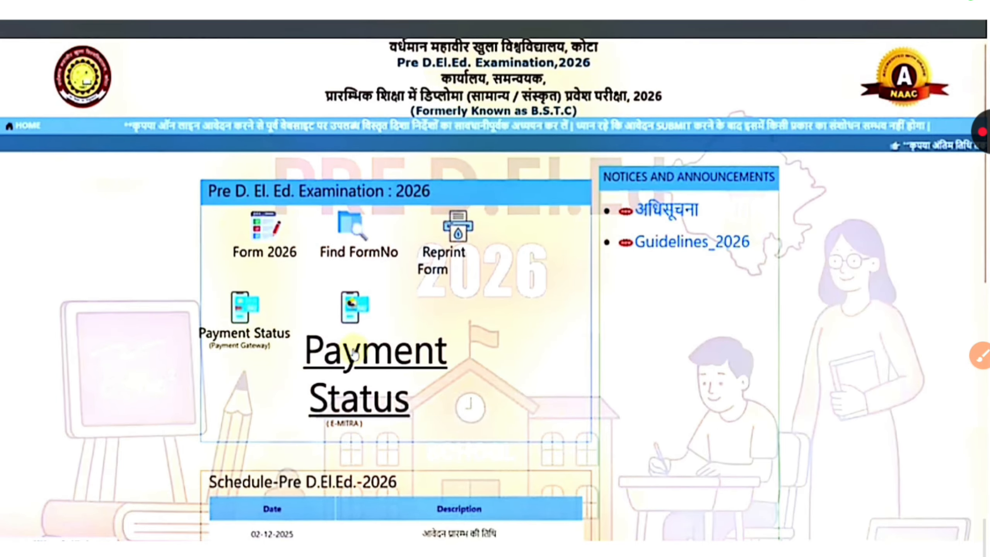
click(982, 356)
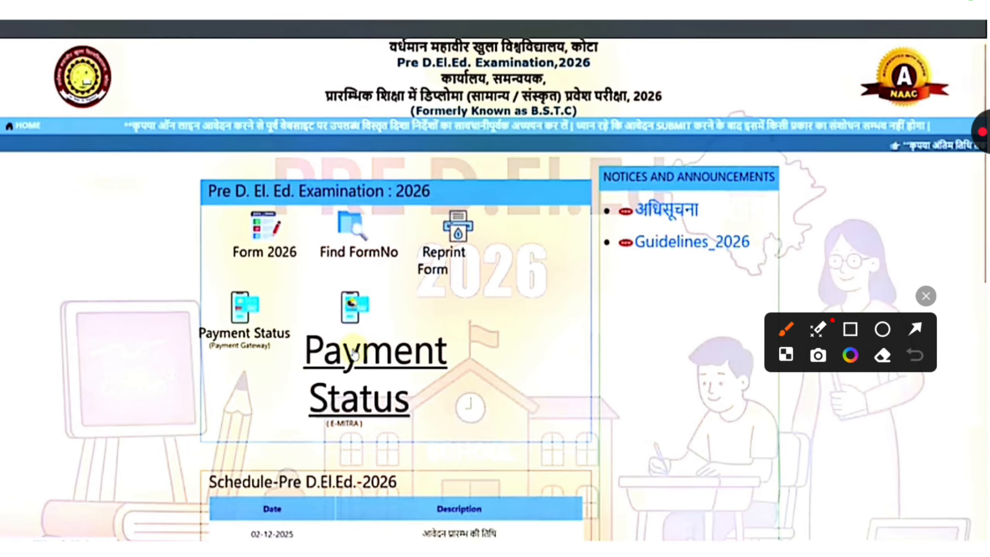
drag(181, 330, 287, 269)
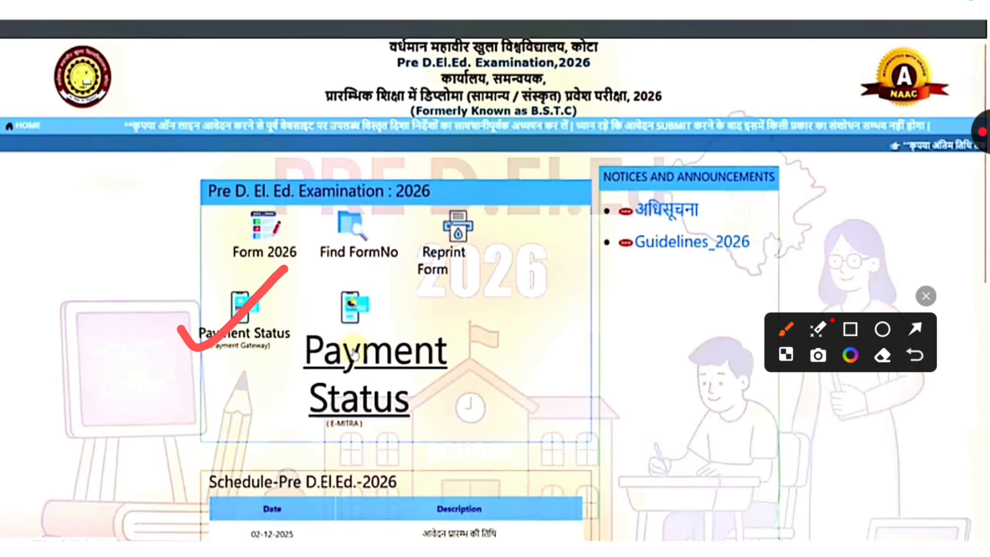
mouse_move(323, 355)
mouse_down()
mouse_move(330, 361)
mouse_move(453, 287)
mouse_up()
click(927, 296)
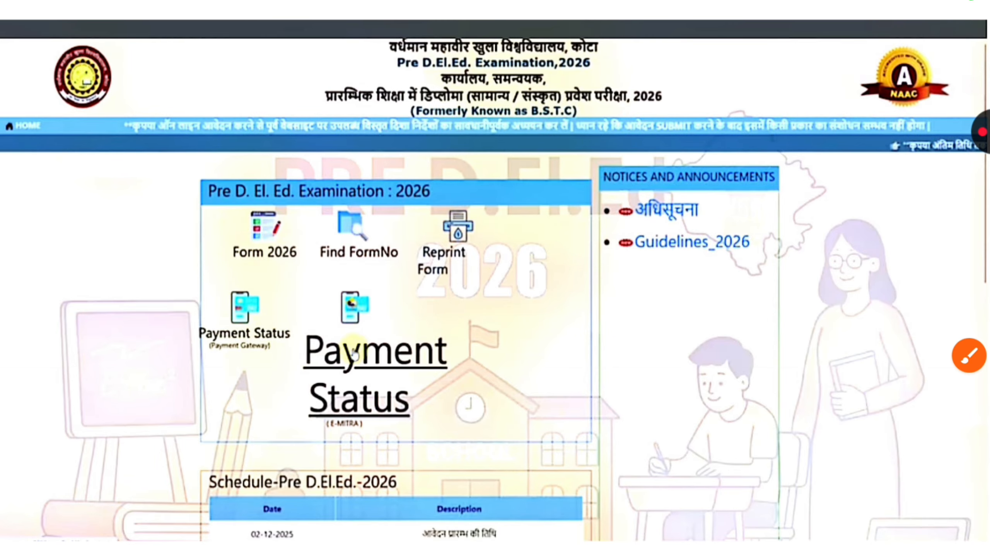
scroll(496, 278, down, 1)
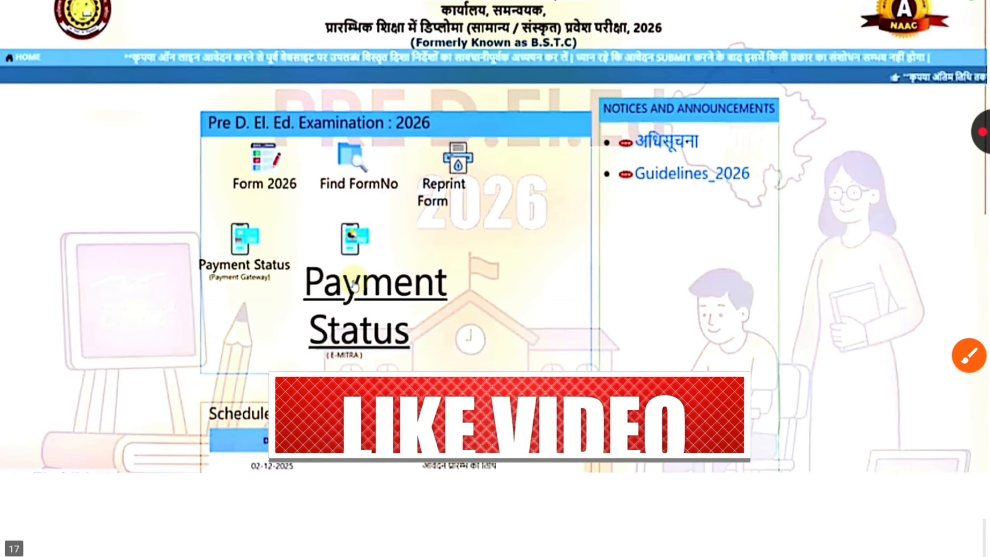